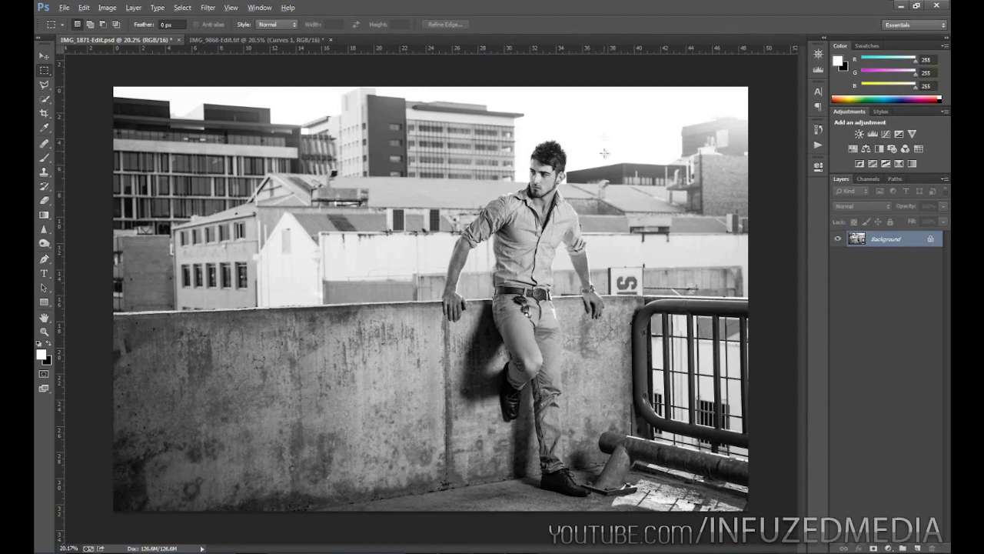
# Open the Layers panel's adjustment-layer list for the rooftop photo IMG_1871-Edit.psd.
pyautogui.press('alt')
pyautogui.press('Escape')
pyautogui.click(889, 548)
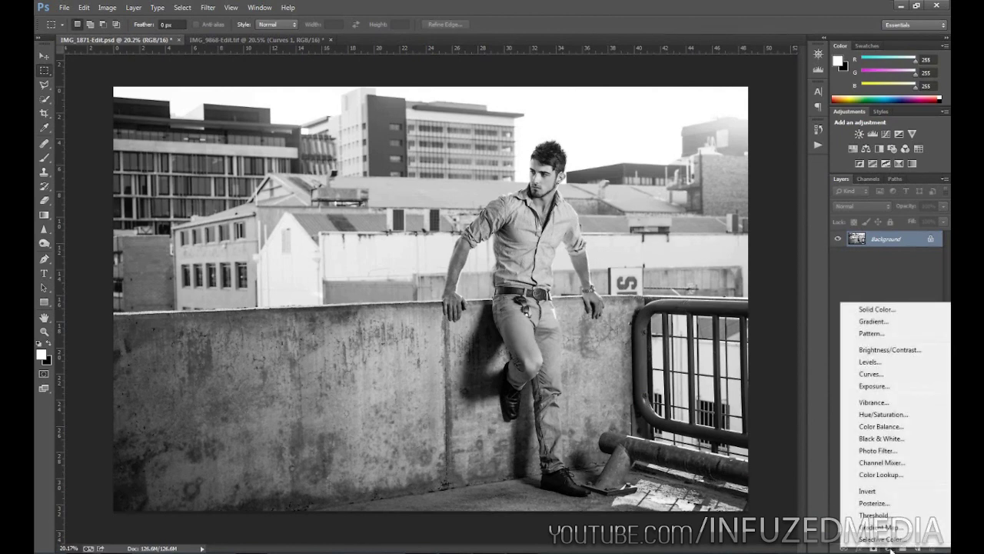
# Add a Curves adjustment layer and reposition its Properties panel out of the way.
pyautogui.click(873, 374)
pyautogui.moveTo(818, 271); pyautogui.dragTo(690, 83)
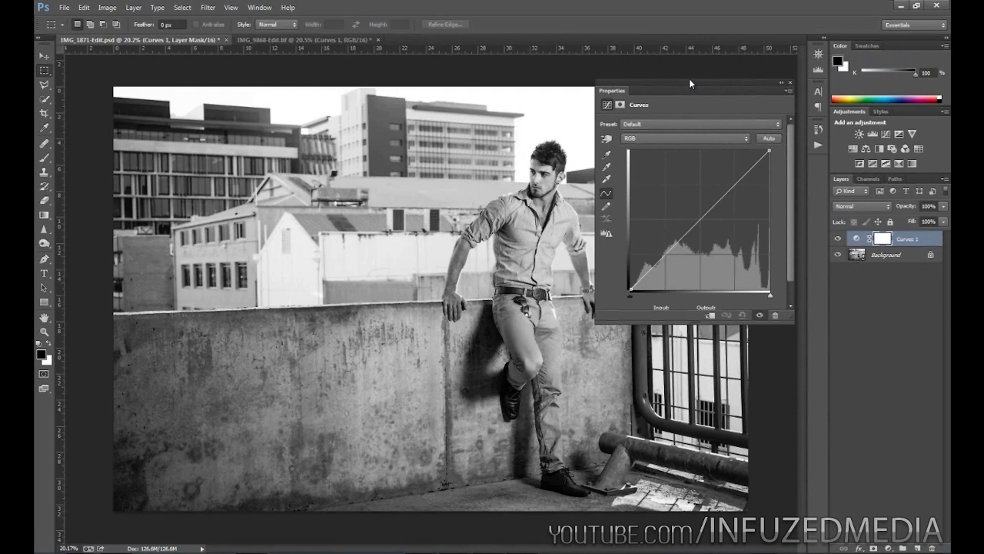
pyautogui.moveTo(689, 78); pyautogui.dragTo(766, 196)
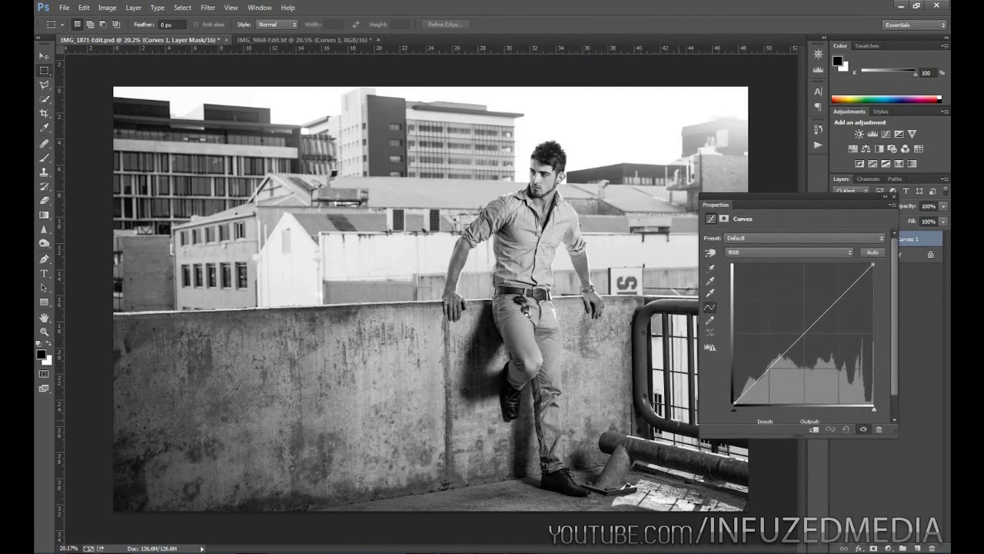
# Test lifting the curve's black endpoint up and back to black, then shift the panel aside.
pyautogui.click(734, 403)
pyautogui.moveTo(735, 402); pyautogui.dragTo(727, 382)
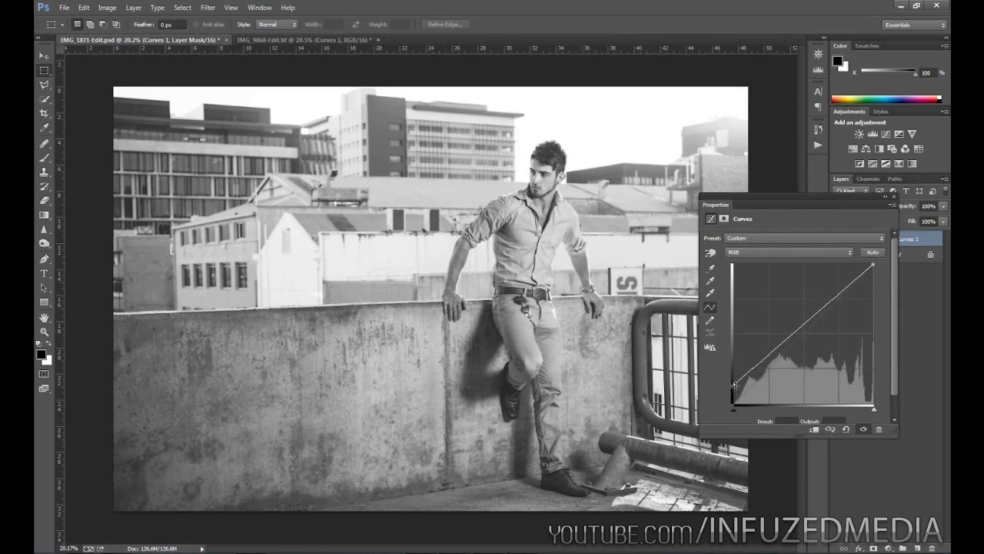
pyautogui.moveTo(735, 383); pyautogui.dragTo(734, 401)
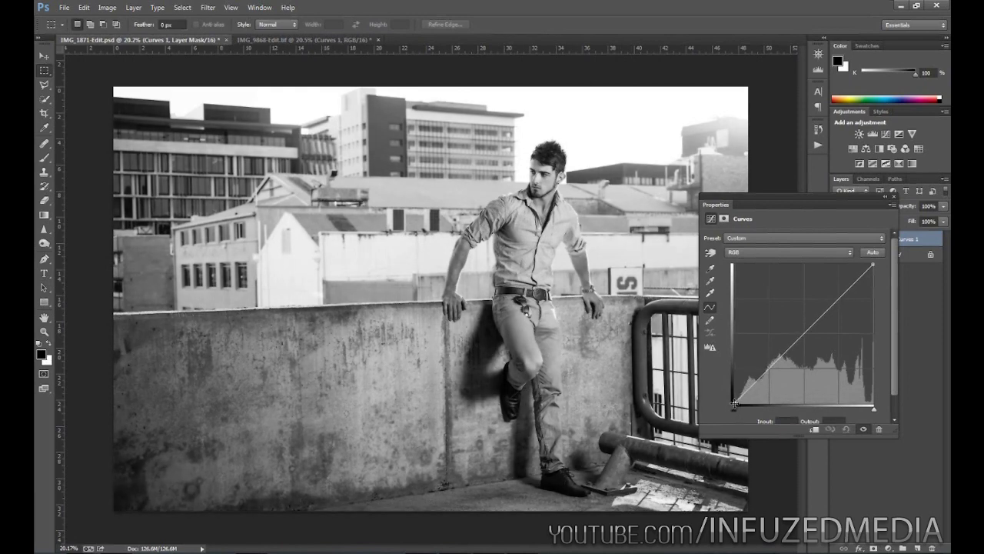
pyautogui.moveTo(735, 402); pyautogui.dragTo(756, 377)
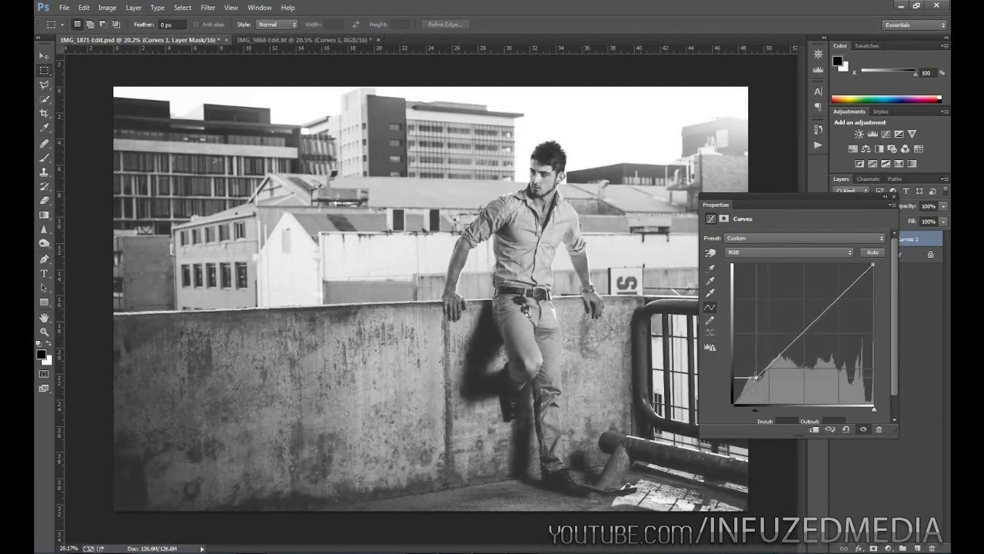
pyautogui.moveTo(848, 207); pyautogui.dragTo(751, 266)
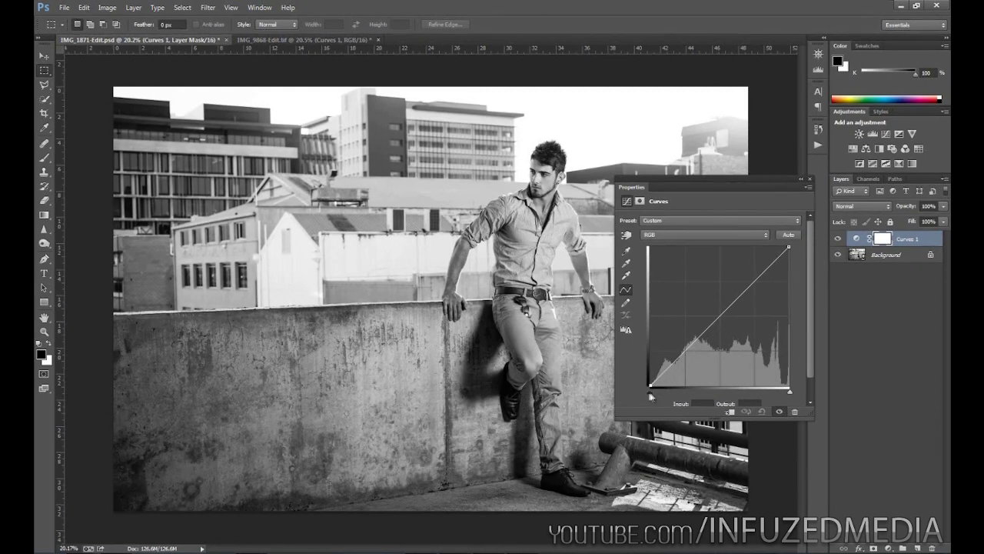
# Add a midtone anchor to the curve and lift the black point to fade shadows.
pyautogui.click(719, 316)
pyautogui.moveTo(715, 178); pyautogui.dragTo(756, 197)
pyautogui.moveTo(690, 407); pyautogui.dragTo(687, 389)
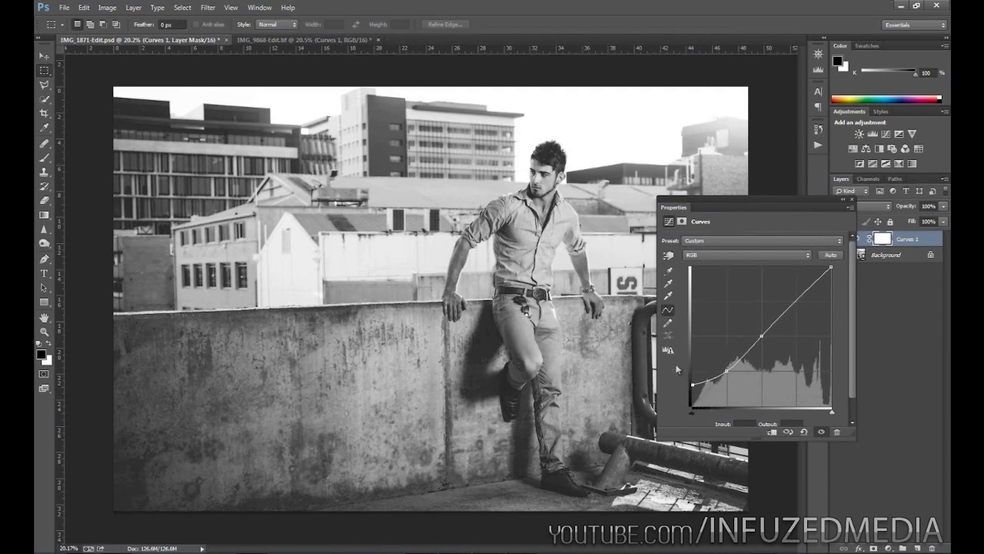
pyautogui.moveTo(815, 204); pyautogui.dragTo(773, 208)
# Compare Curves 1 on and off, then straighten the curve's shadow section.
pyautogui.click(839, 239)
pyautogui.click(839, 239)
pyautogui.click(839, 239)
pyautogui.click(840, 239)
pyautogui.click(839, 239)
pyautogui.click(839, 239)
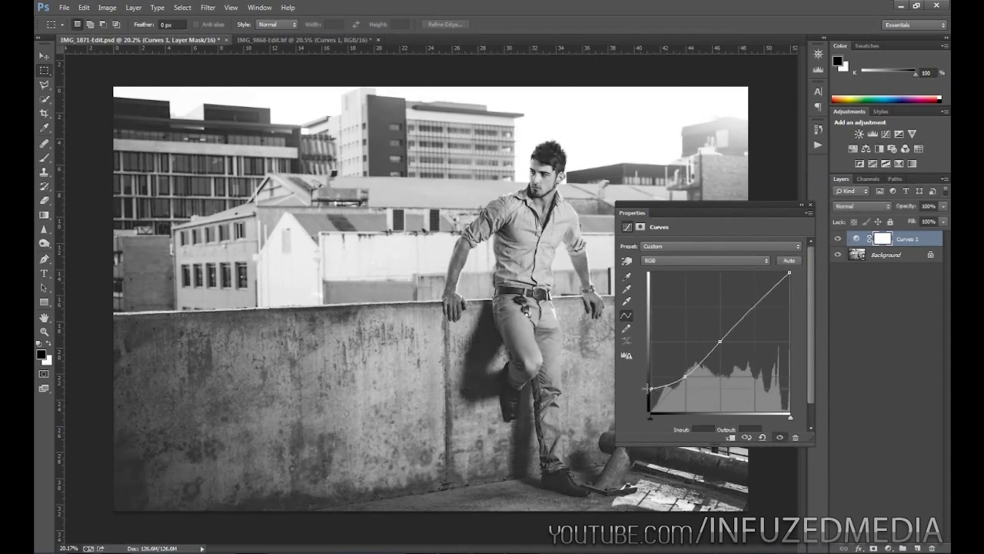
pyautogui.moveTo(686, 374); pyautogui.dragTo(683, 374)
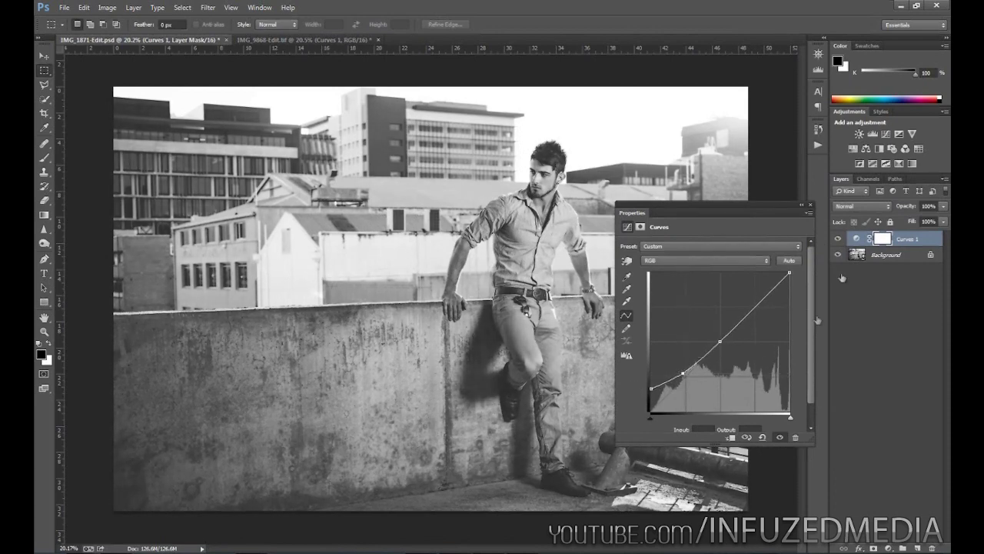
# Compare Curves 1 on and off, nudge the midpoint up slightly, and collapse the Properties panel.
pyautogui.click(839, 239)
pyautogui.click(839, 239)
pyautogui.click(839, 239)
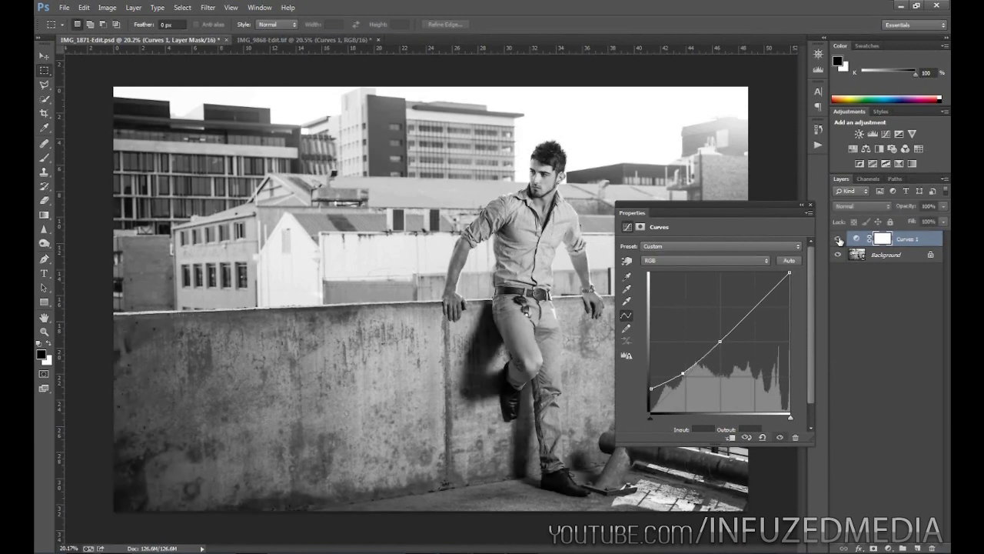
pyautogui.click(838, 240)
pyautogui.moveTo(720, 341); pyautogui.dragTo(719, 339)
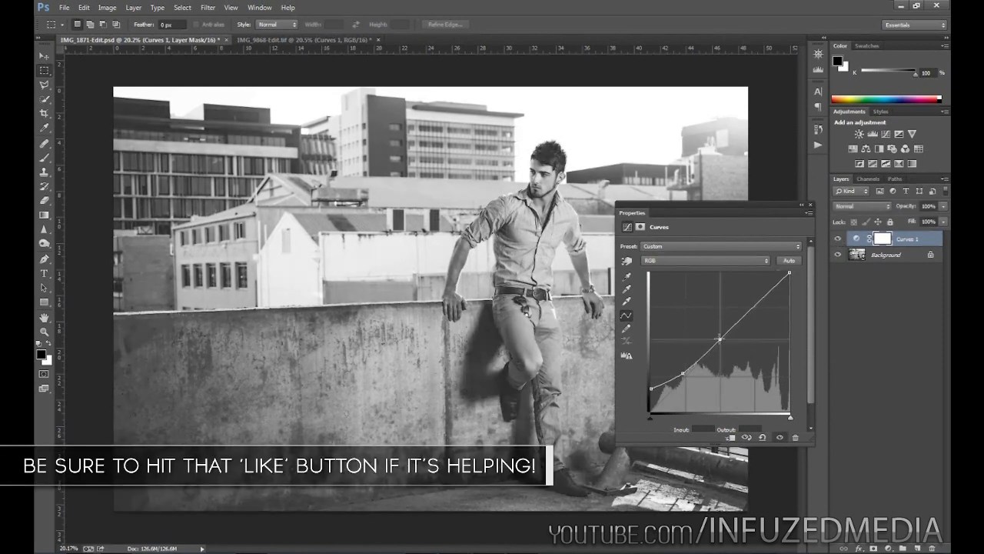
pyautogui.click(801, 204)
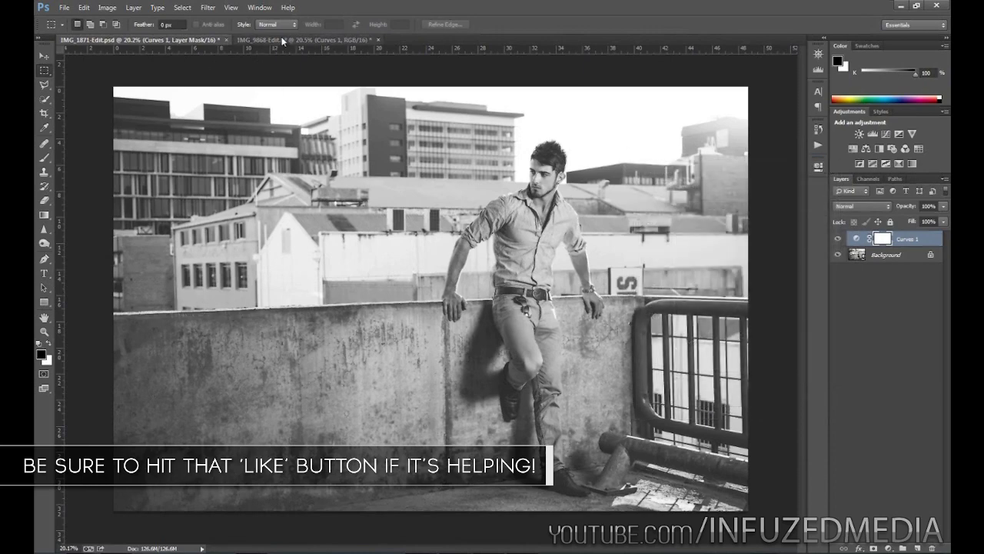
# Switch to IMG_9868-Edit.tif, deselect, and turn on the Channel Mixer black-and-white layer.
pyautogui.click(283, 41)
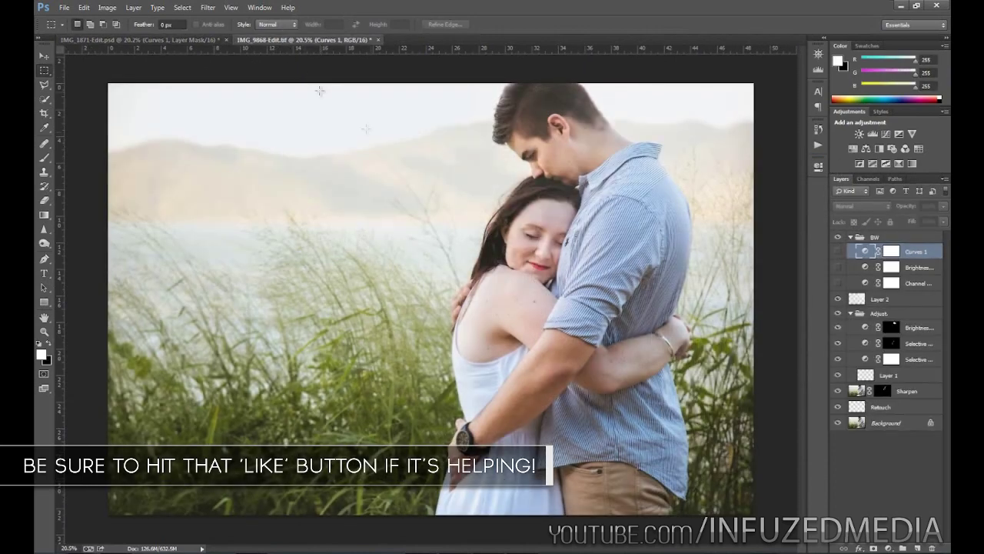
pyautogui.click(774, 486)
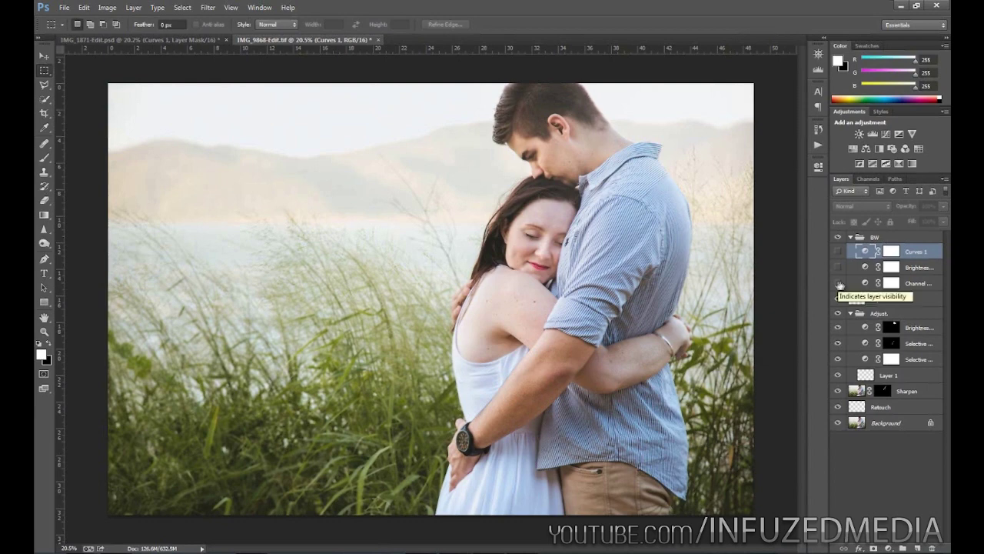
pyautogui.click(892, 283)
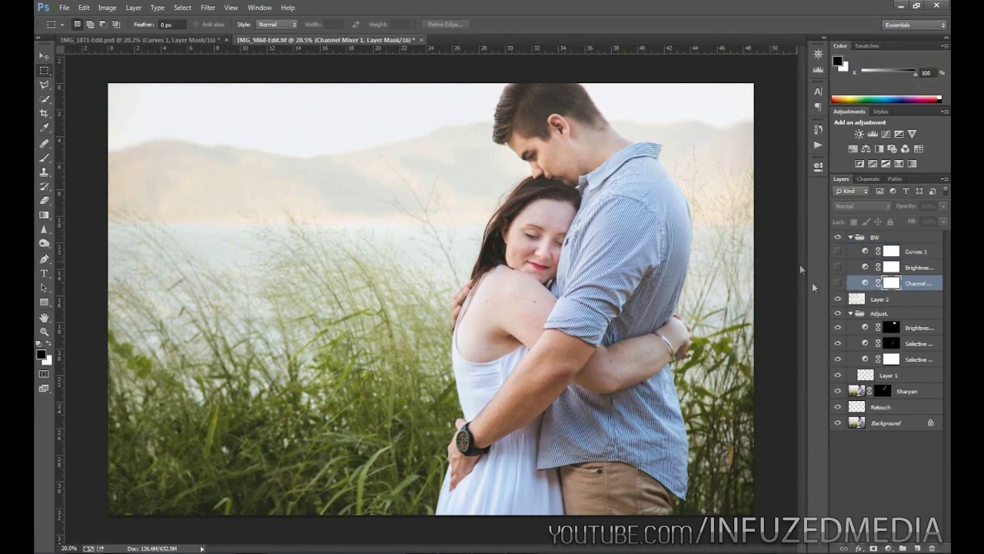
pyautogui.click(866, 283)
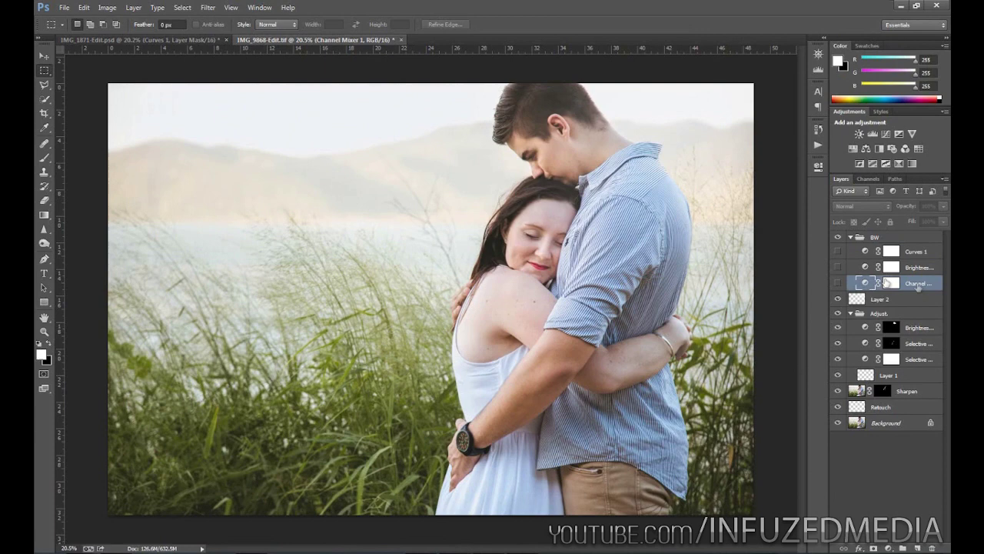
pyautogui.click(837, 284)
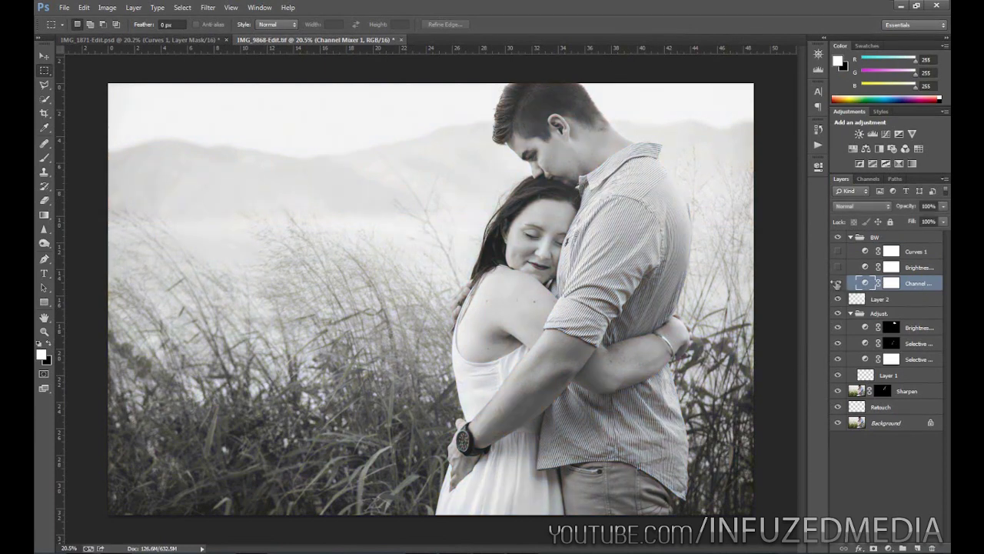
# Turn on the Brightness/Contrast and Curves 1 layers, leaving no selection active.
pyautogui.click(870, 268)
pyautogui.click(839, 267)
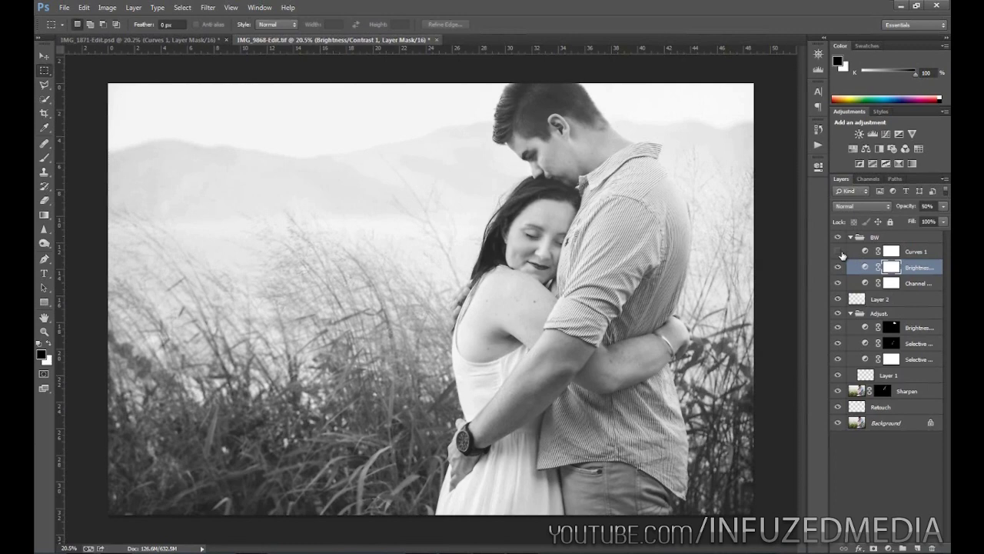
pyautogui.click(840, 252)
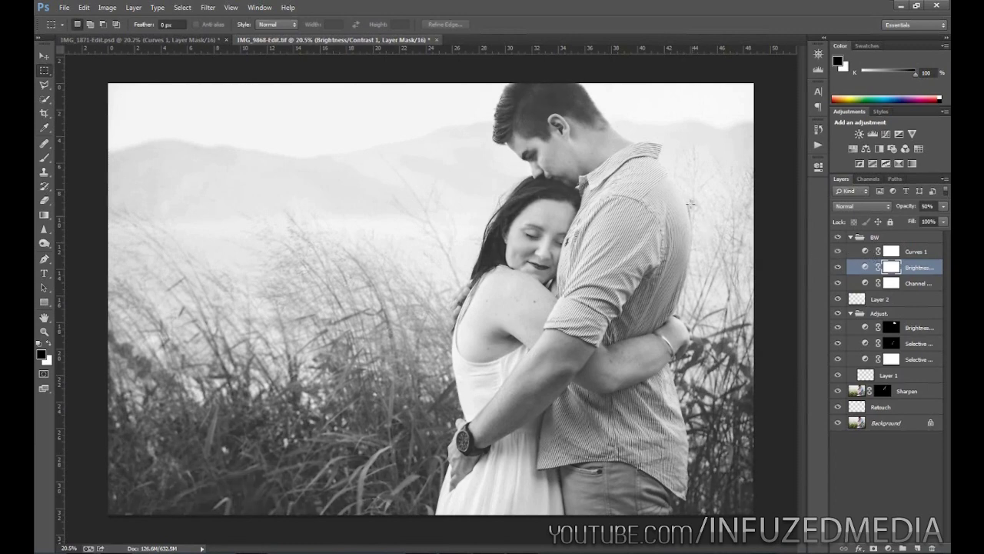
pyautogui.moveTo(782, 73); pyautogui.dragTo(85, 492)
pyautogui.click(325, 437)
pyautogui.doubleClick(865, 252)
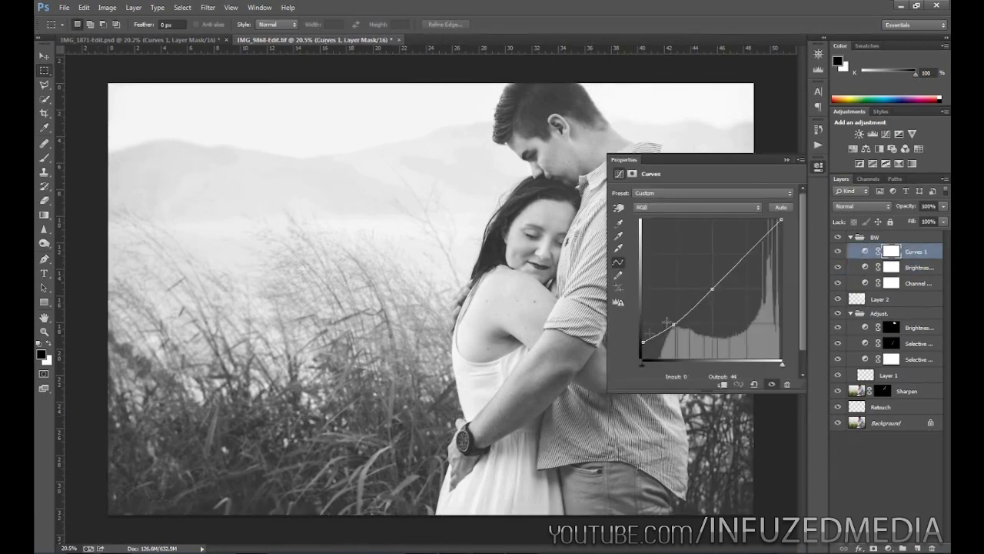
pyautogui.click(640, 348)
pyautogui.click(786, 160)
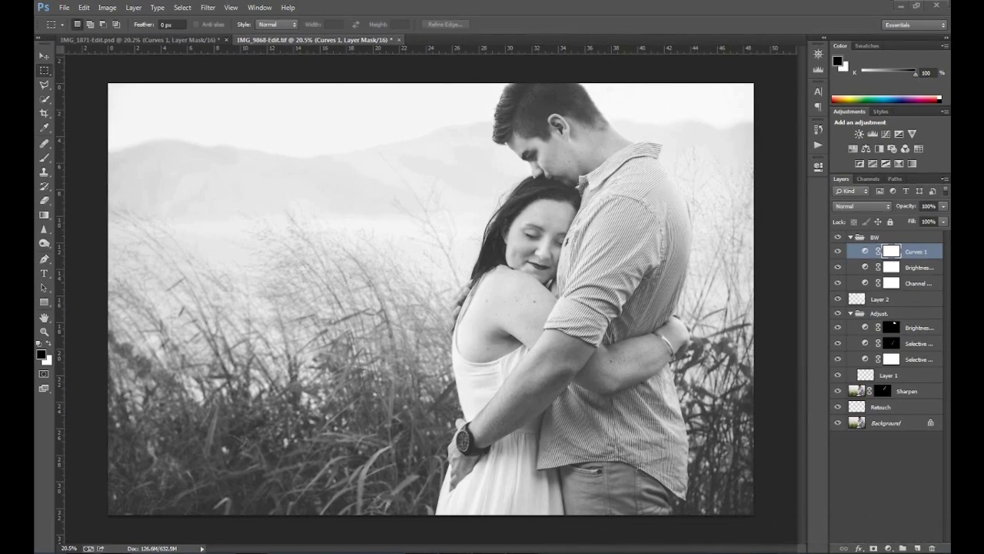
pyautogui.hotkey('alt', 'Tab')
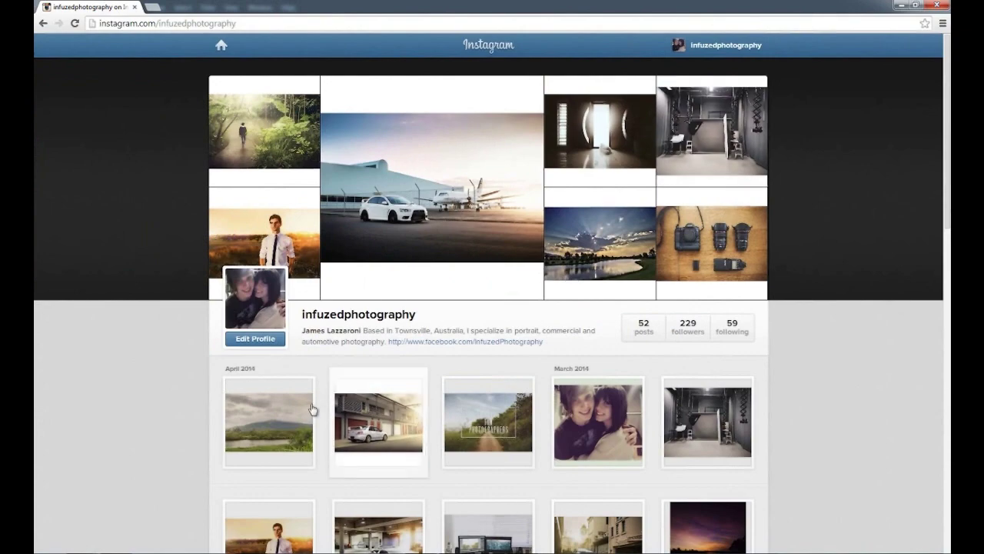
# Scroll through the Instagram profile's 52-post grid, then return to the Photoshop couple photo.
pyautogui.scroll(-1, 314, 411)
pyautogui.scroll(-1, 440, 377)
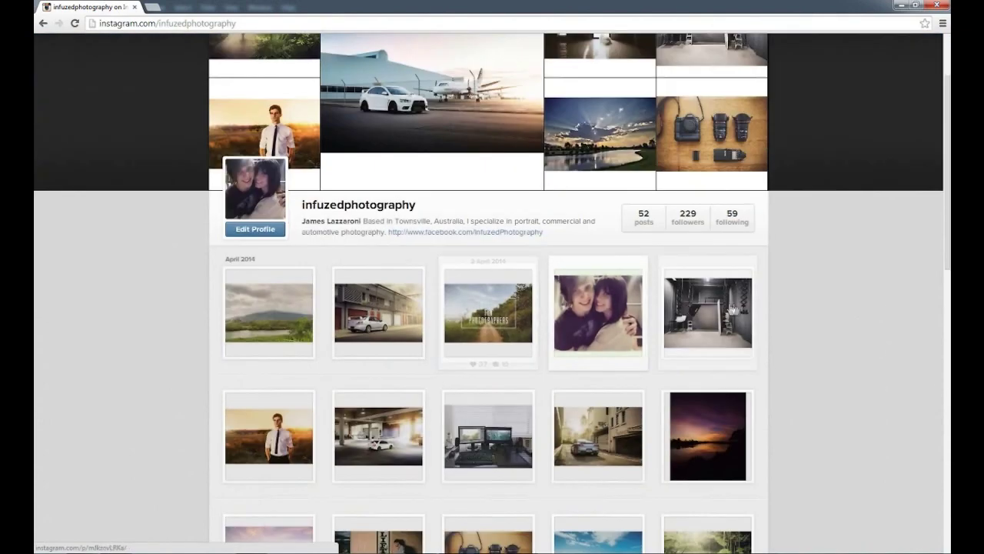
pyautogui.scroll(-2, 431, 369)
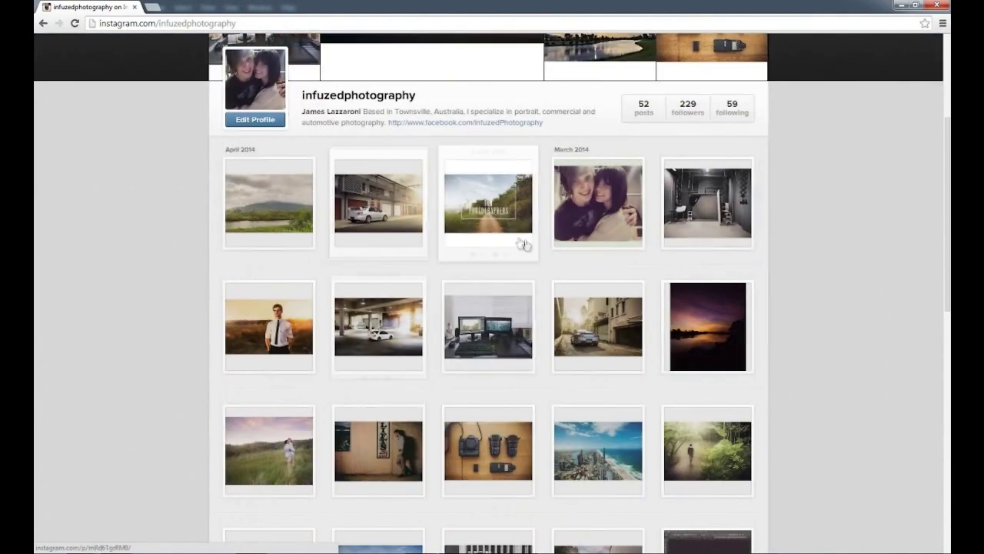
pyautogui.scroll(-2, 473, 252)
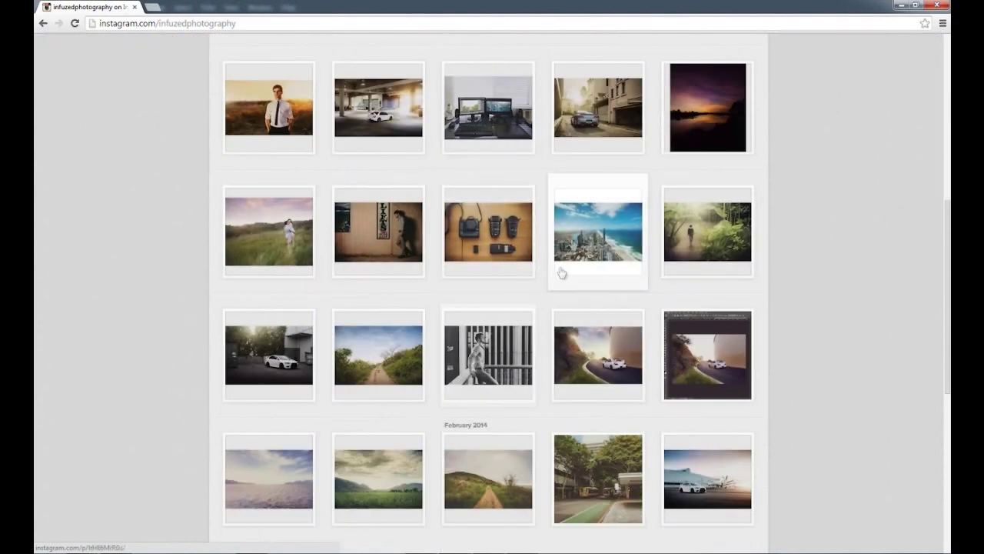
pyautogui.scroll(2, 536, 222)
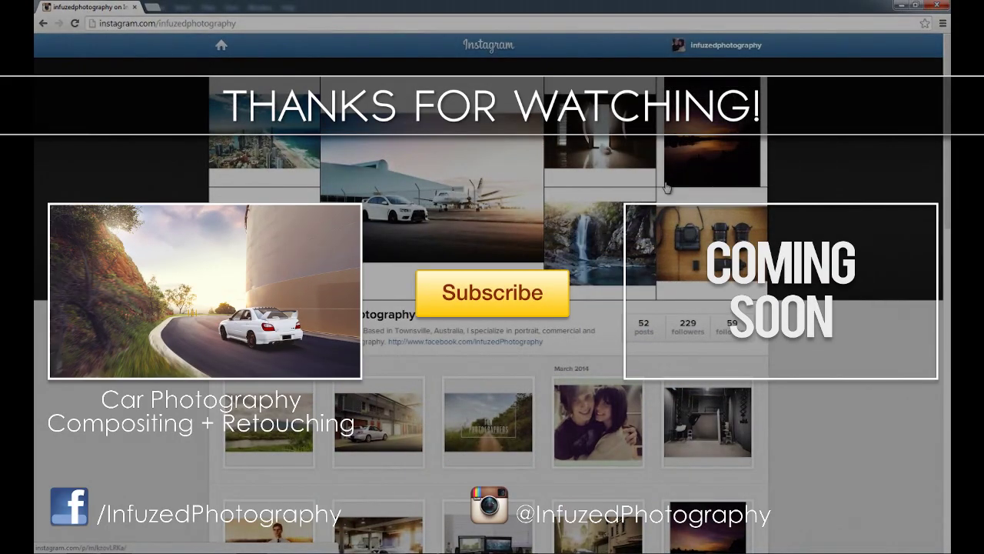
pyautogui.click(901, 5)
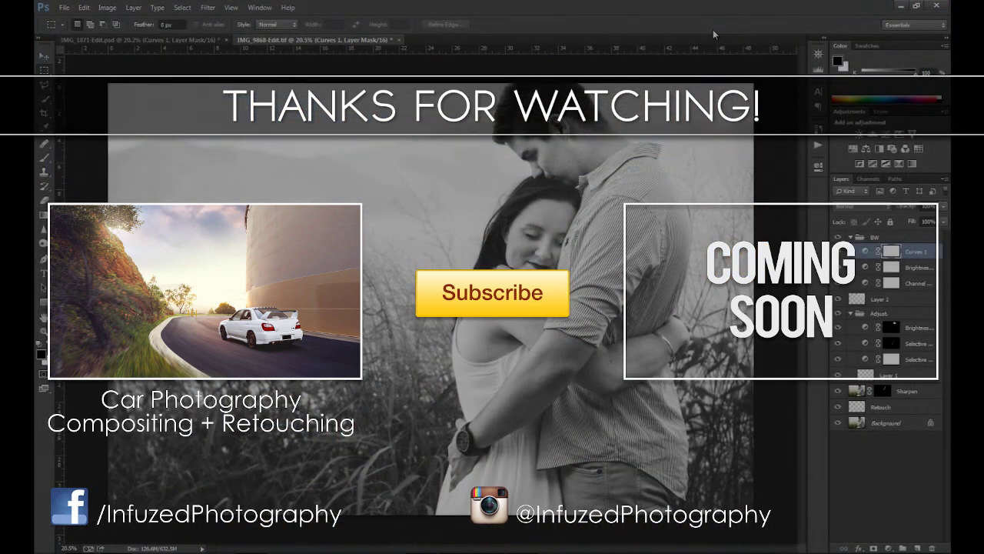